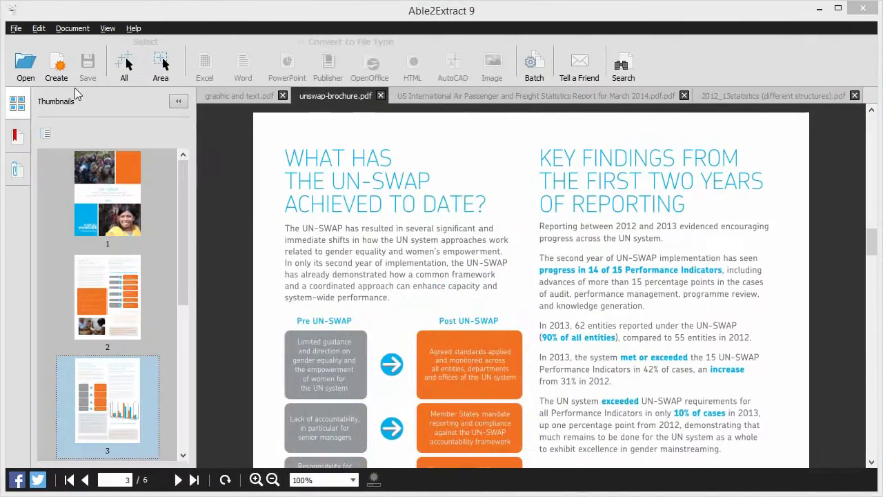
click(15, 28)
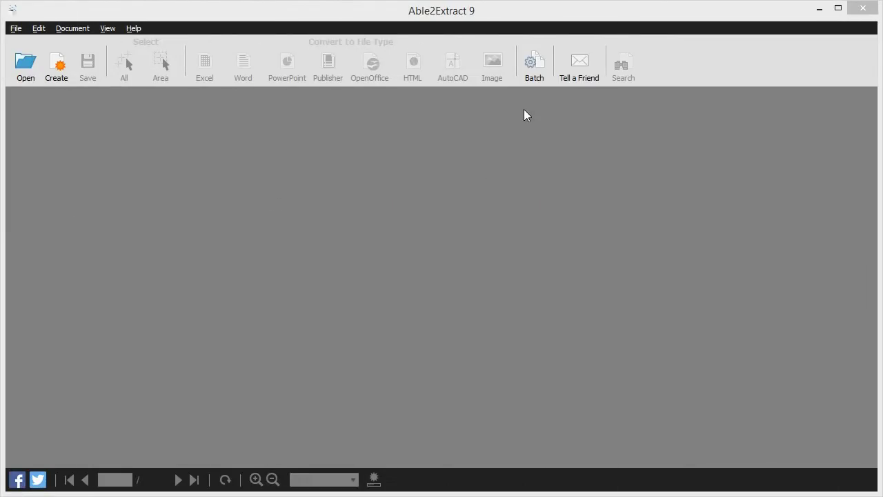
click(538, 75)
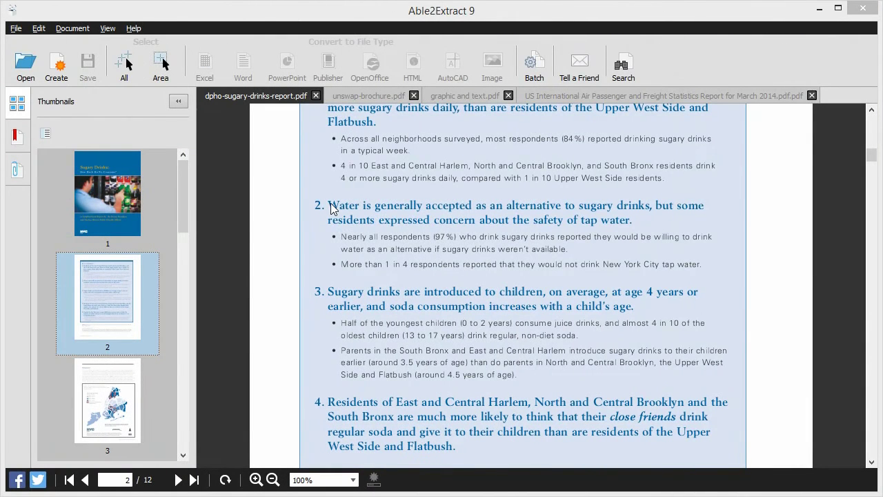
drag(331, 207, 713, 262)
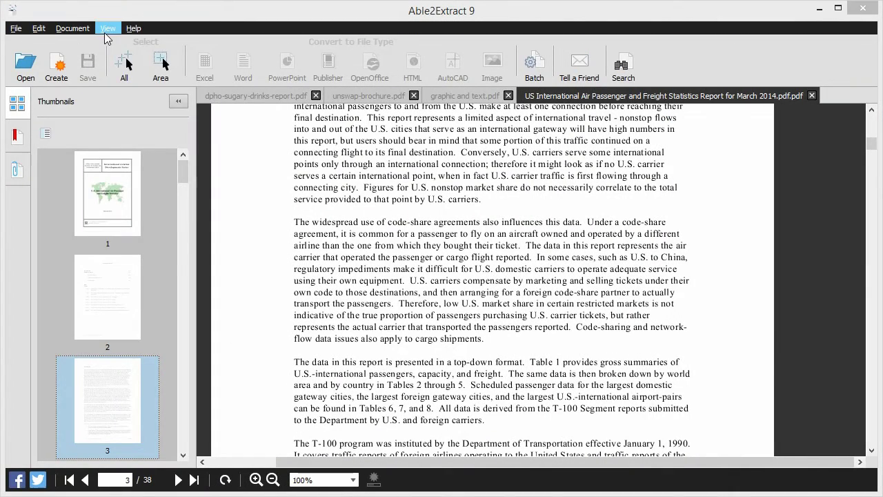
click(108, 29)
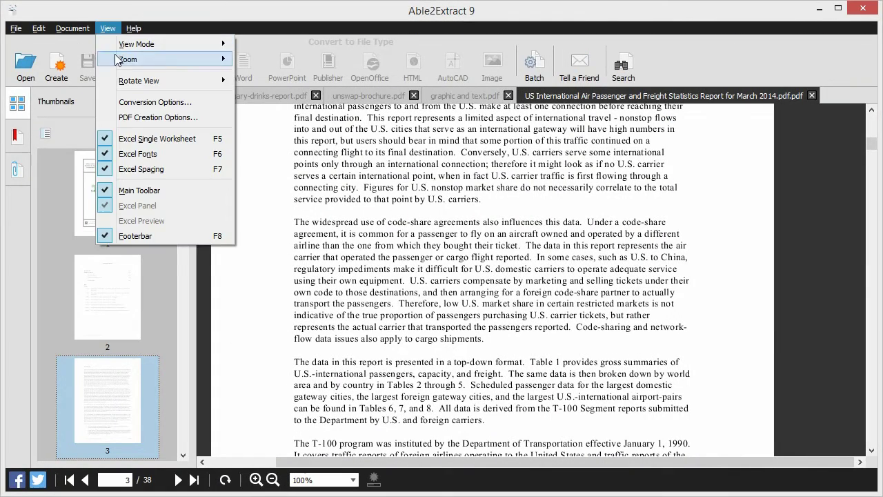
click(135, 118)
click(289, 140)
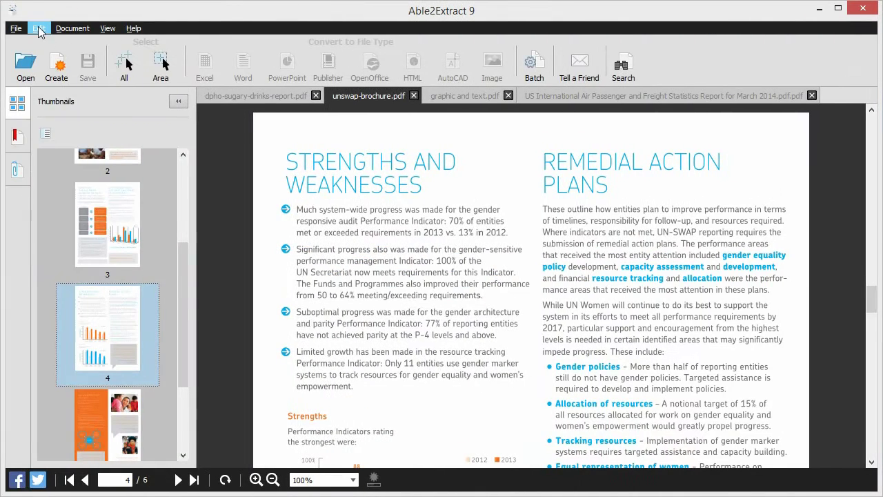
click(39, 28)
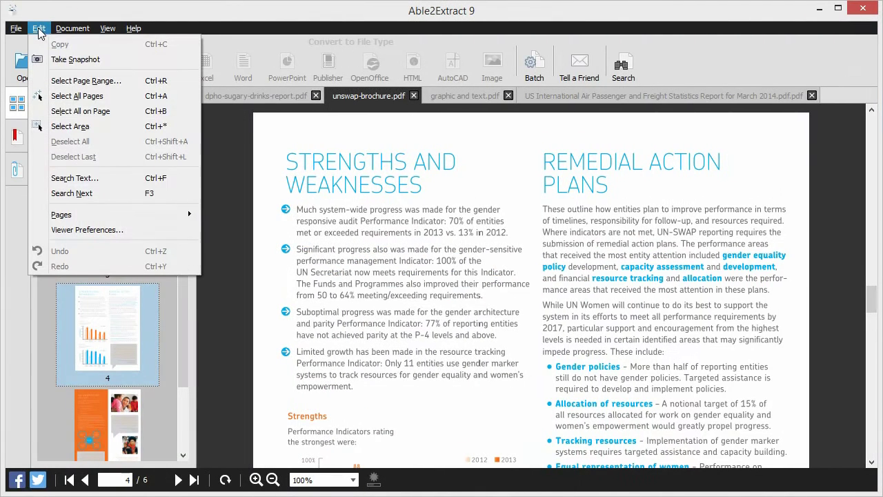
mouse_move(128, 215)
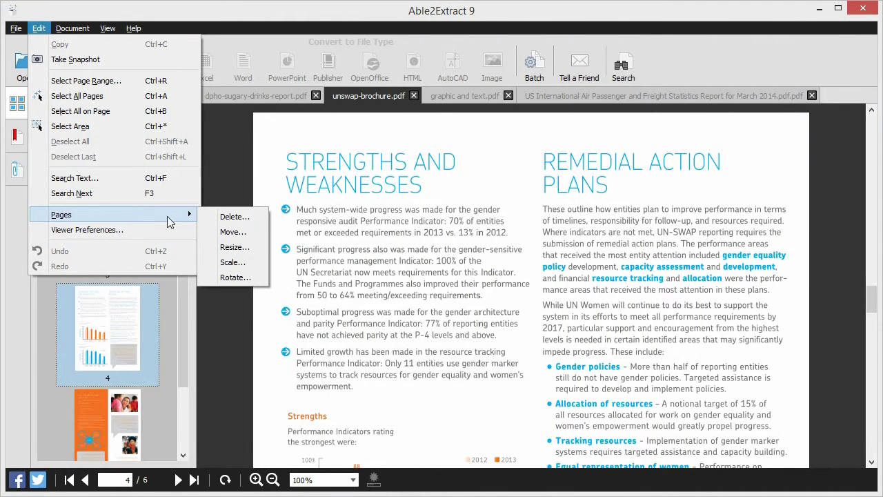
click(220, 269)
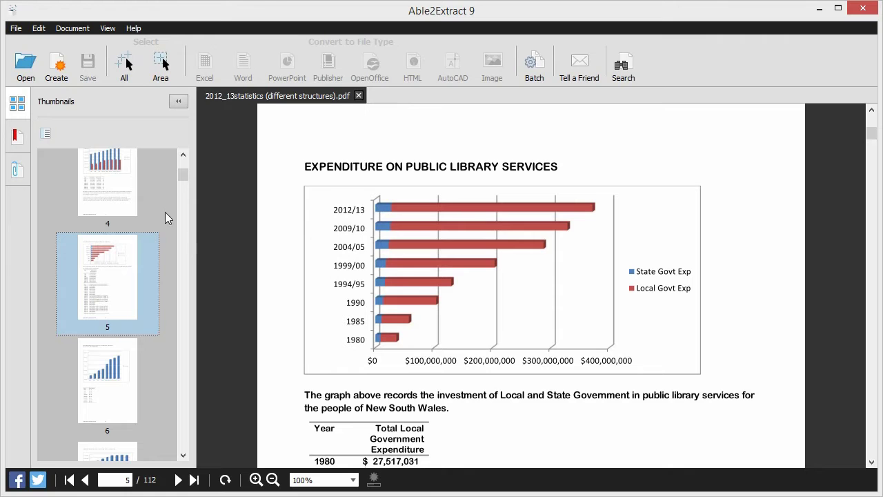
- Select all content on page 5 and convert it to a Word document saved as "2012_13statistics (different structures)" in the A2E9 conversions folder
click(38, 30)
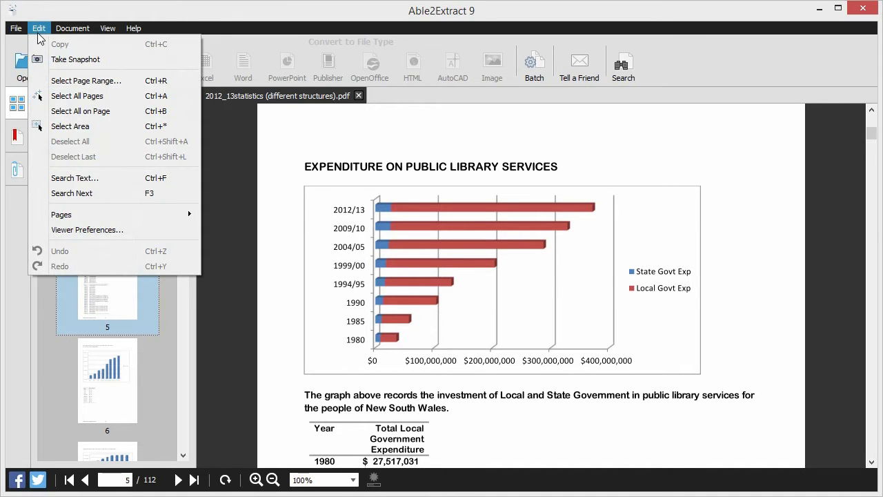
click(92, 111)
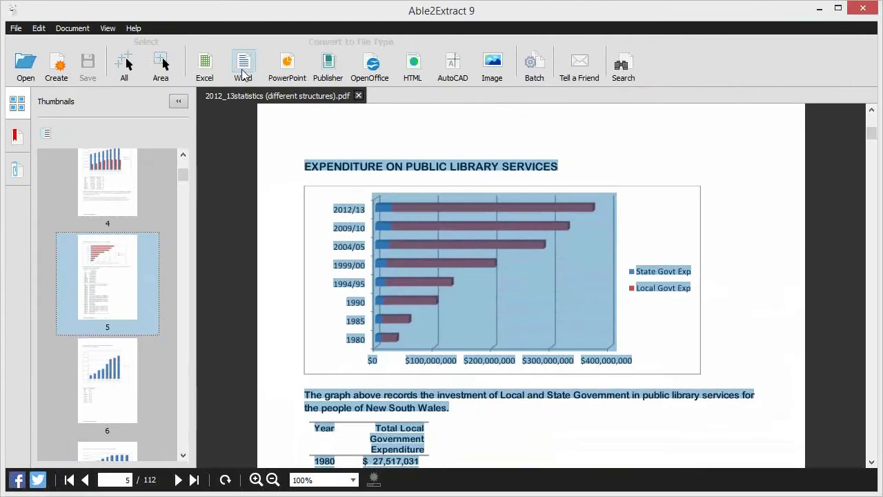
click(243, 69)
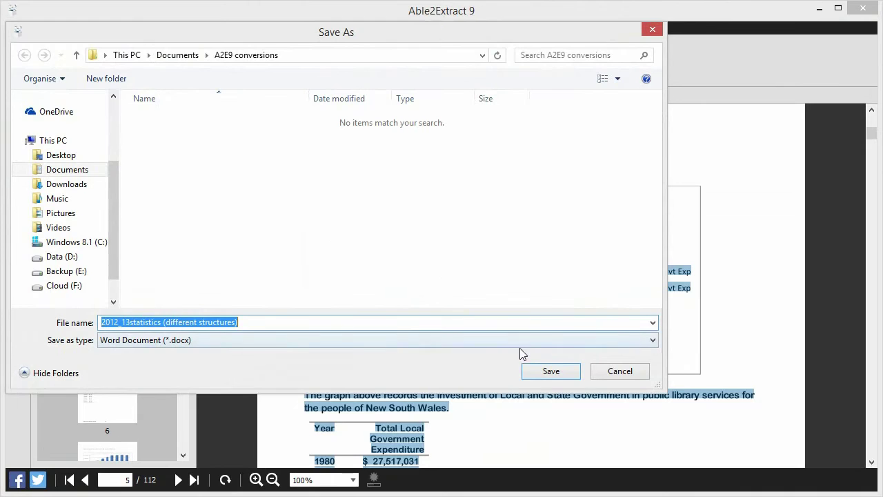
click(554, 373)
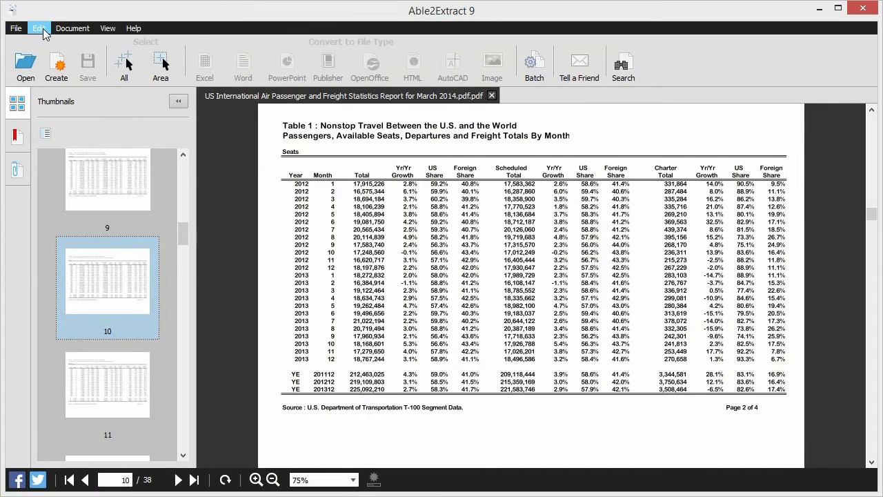
- Select all content on page 10 and convert it automatically to an Excel spreadsheet, keeping the suggested file name in the A2E9 conversions folder
click(38, 28)
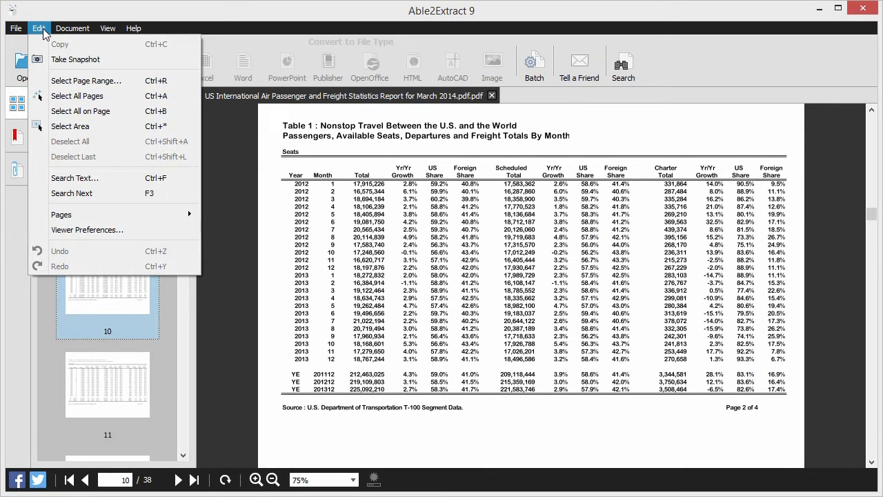
click(87, 110)
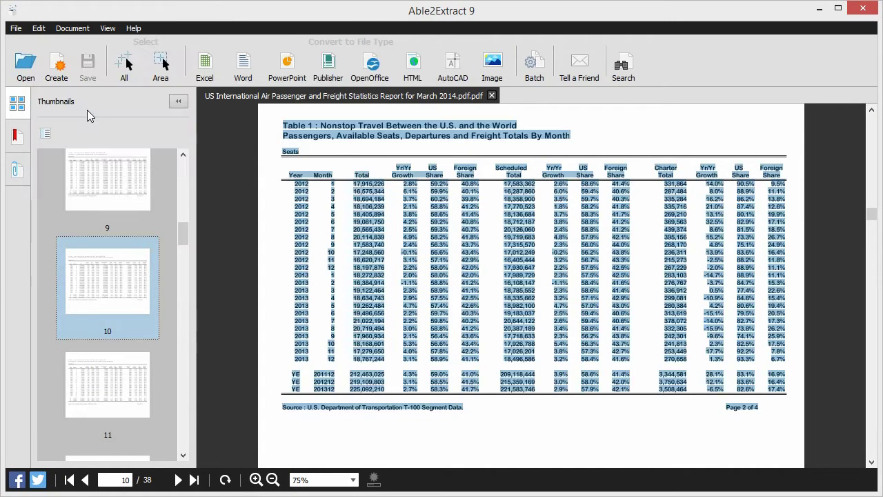
click(205, 65)
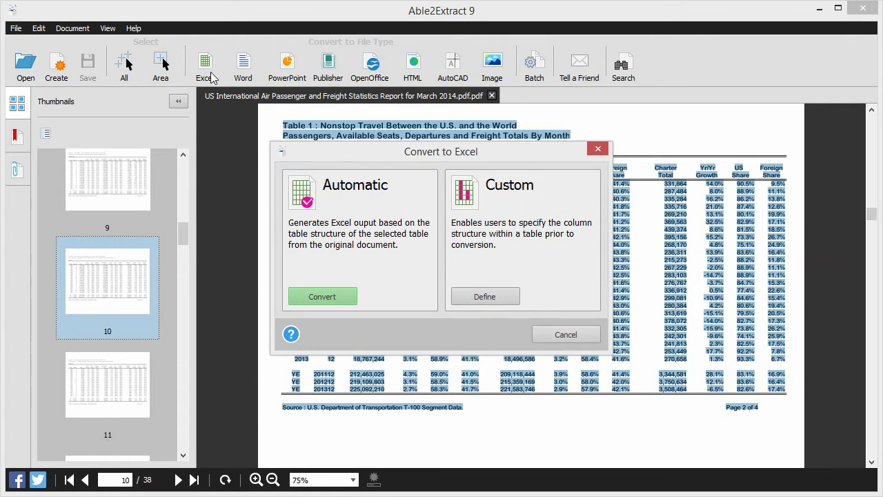
click(328, 296)
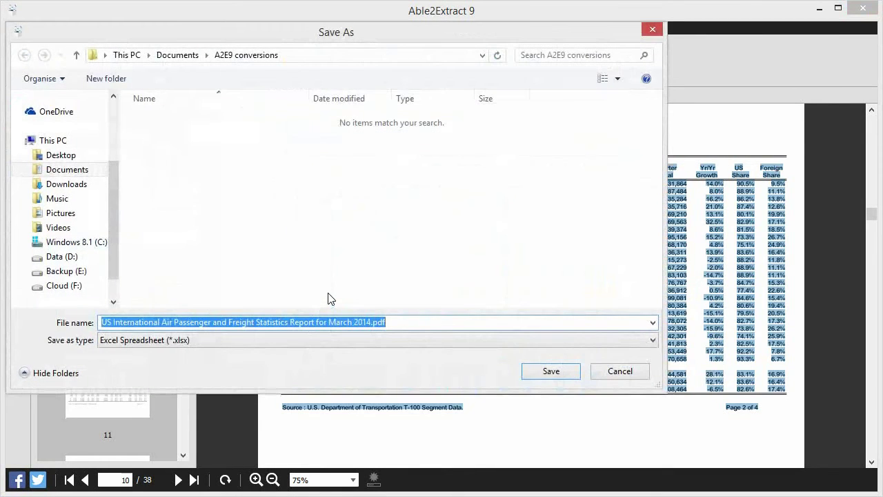
click(539, 375)
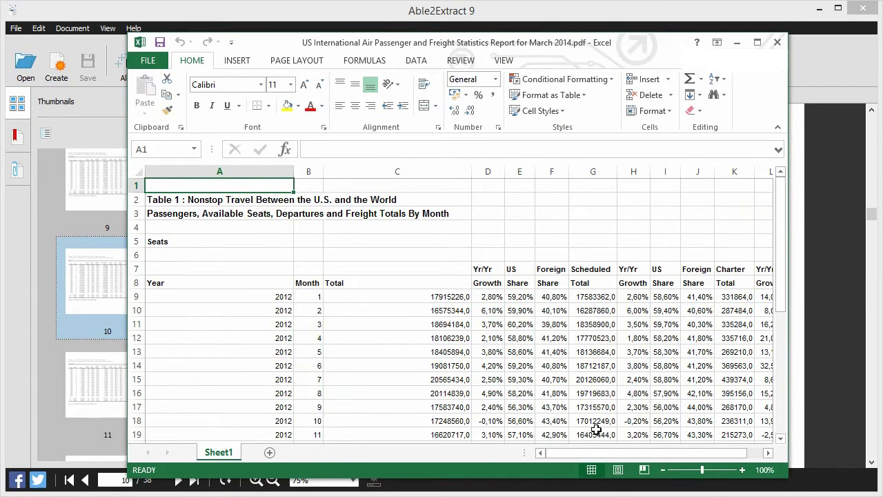
drag(596, 452, 653, 453)
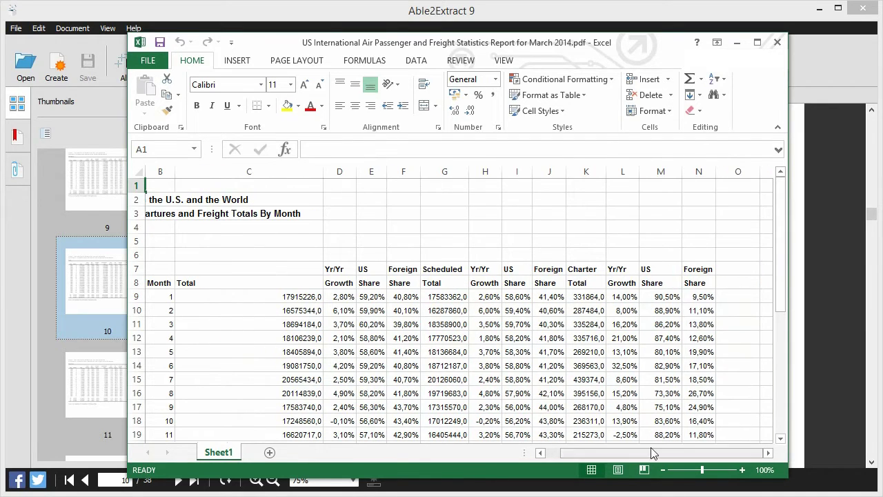
drag(783, 266, 783, 401)
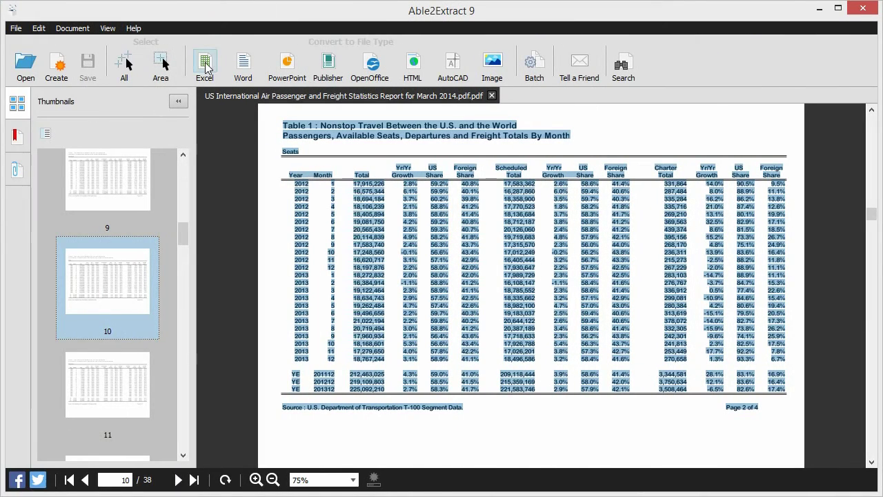
- Start a custom Excel conversion of the selection and erase the column lines on both sides of Charter Total and before the last US Share
click(205, 67)
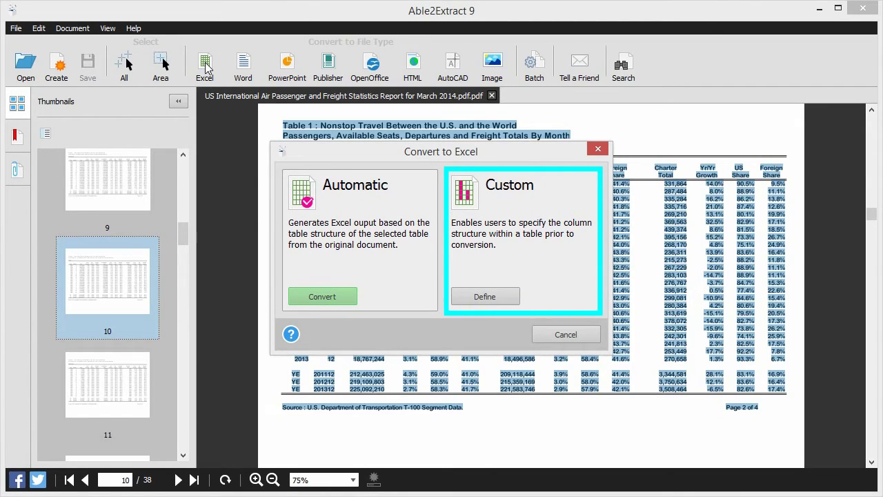
click(465, 295)
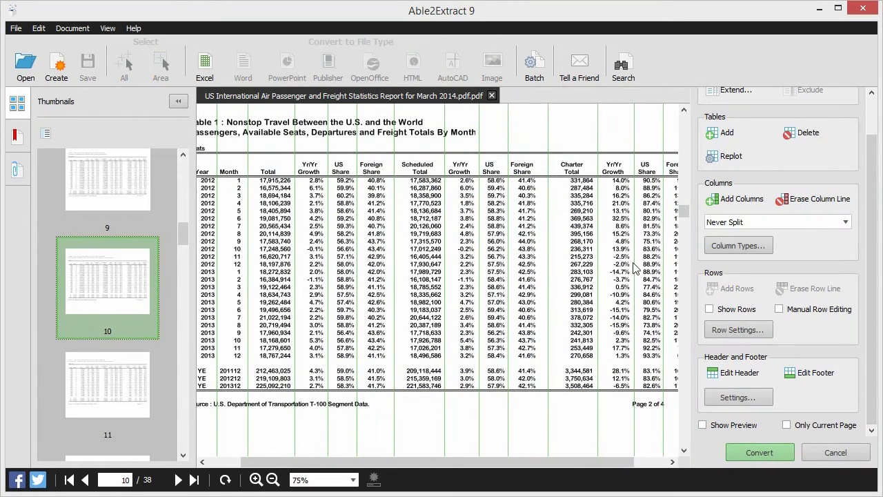
click(786, 204)
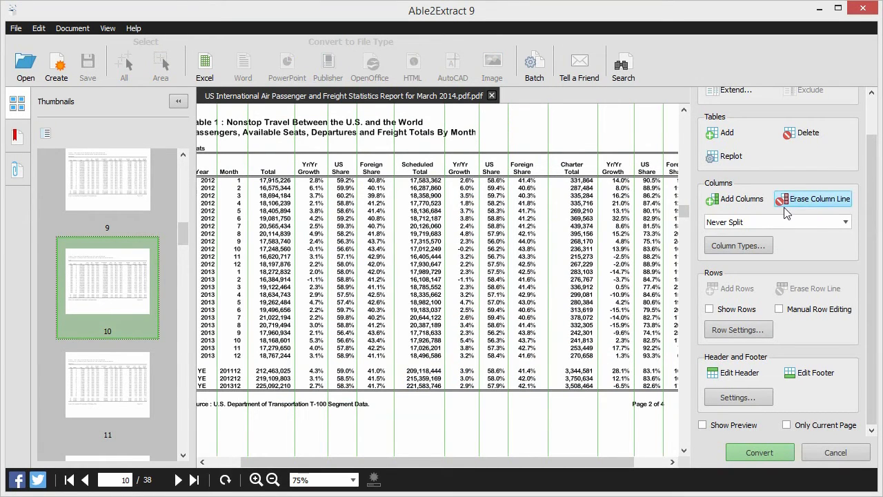
click(635, 230)
click(598, 236)
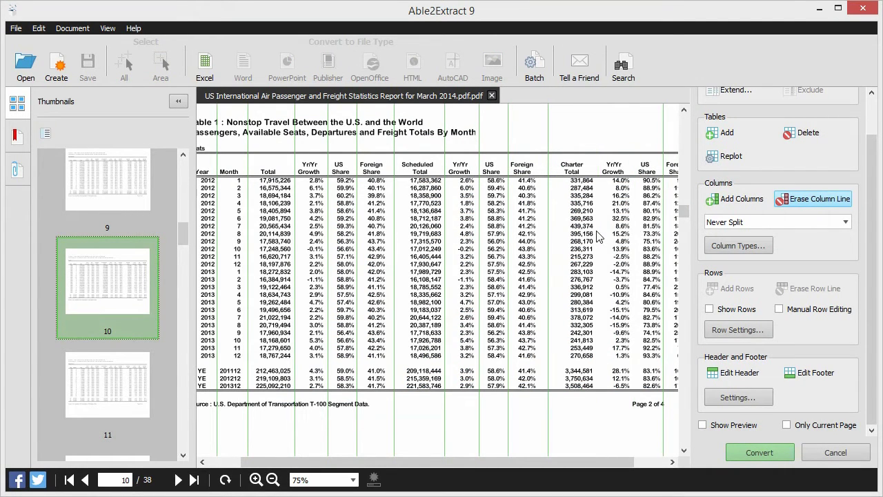
click(547, 242)
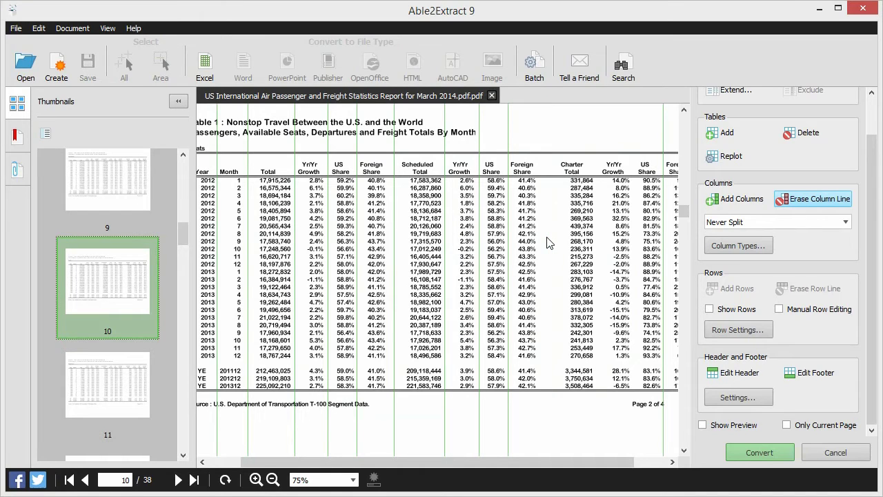
- Add column lines back around the Charter Total and adjacent Yr/Yr Growth columns
click(724, 201)
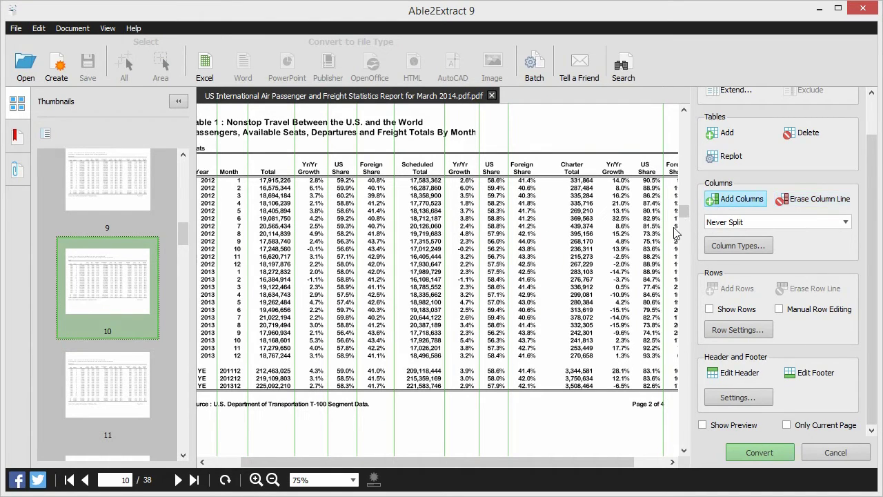
click(638, 238)
click(555, 239)
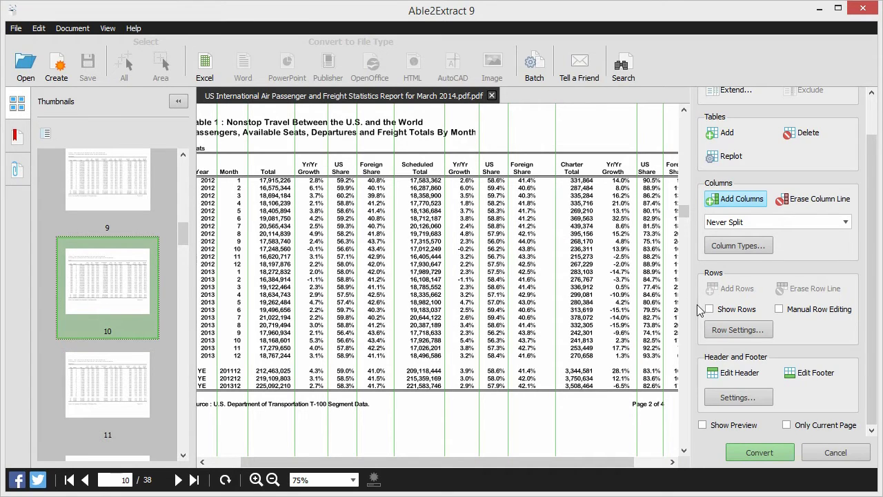
- Enable row display and manual row editing, and erase four row lines between the 2012 month 9 and 2013 month 3 rows
click(710, 310)
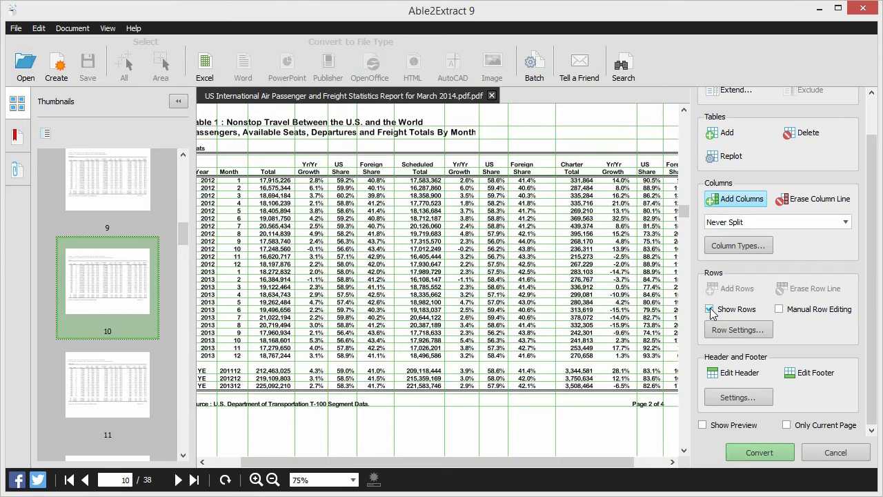
click(778, 310)
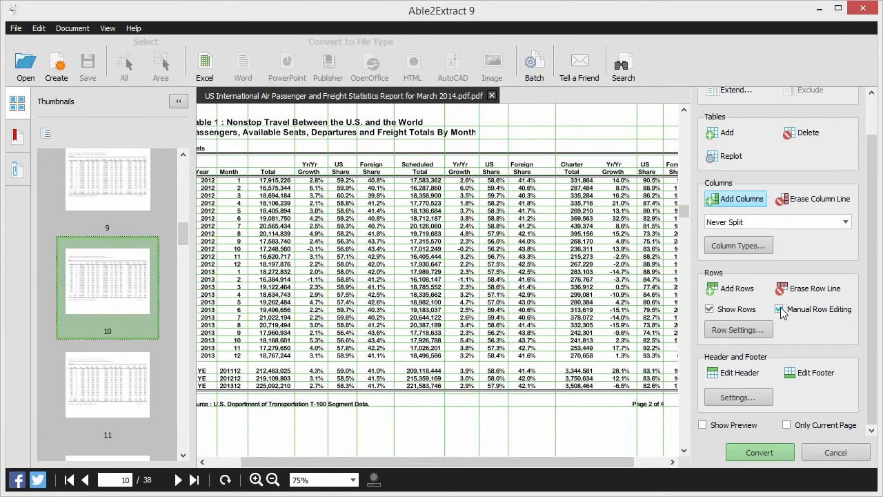
click(793, 290)
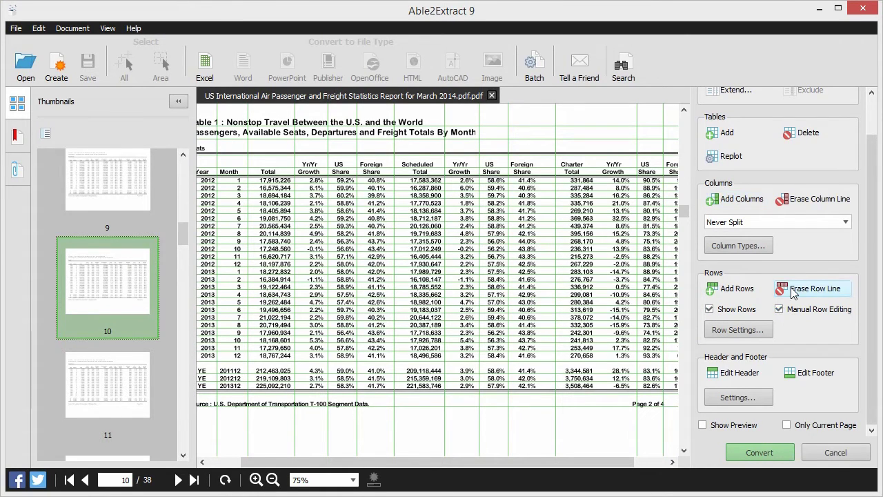
click(545, 283)
click(546, 269)
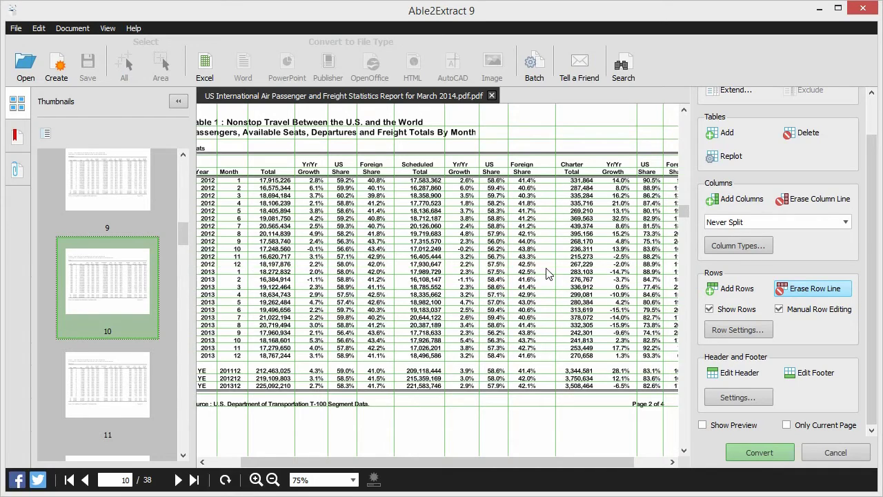
click(547, 260)
click(546, 244)
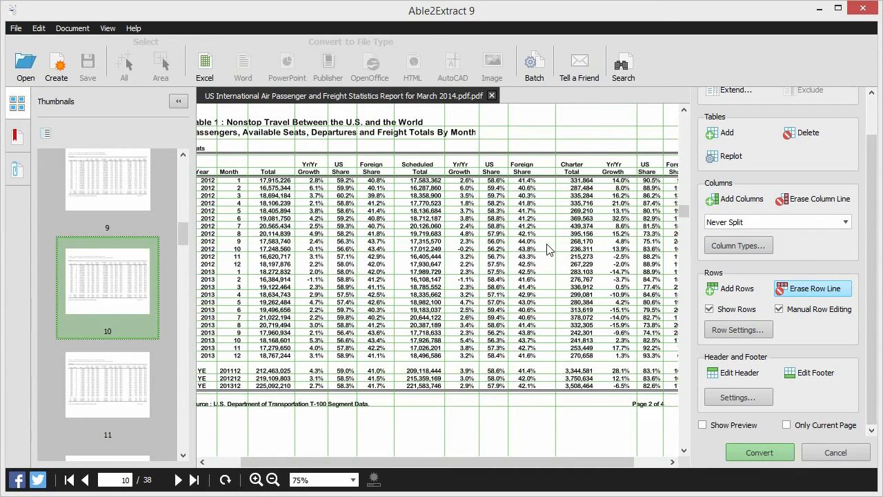
- Switch to adding row lines, and show the preview of the converted table to check its rows
click(717, 291)
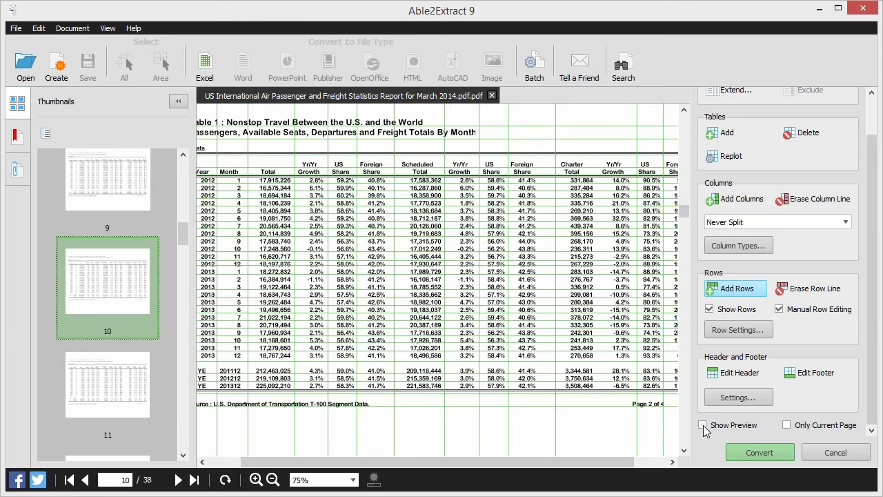
click(702, 425)
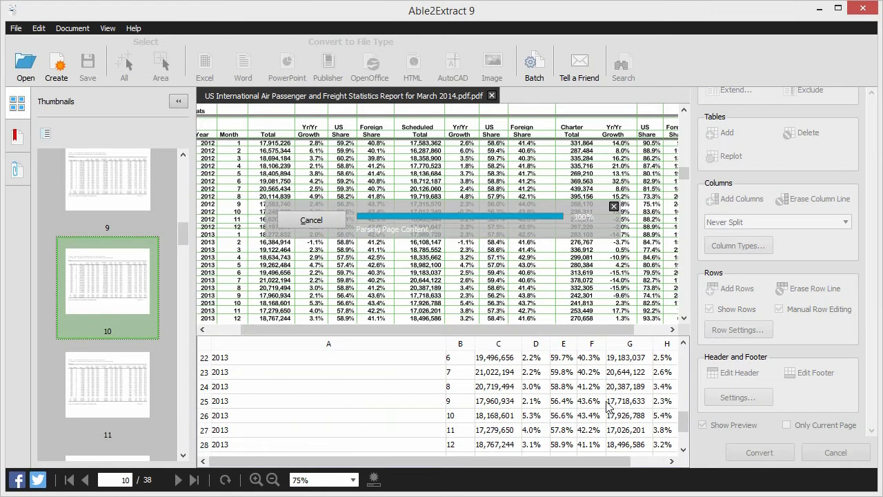
scroll(607, 407, down, 4)
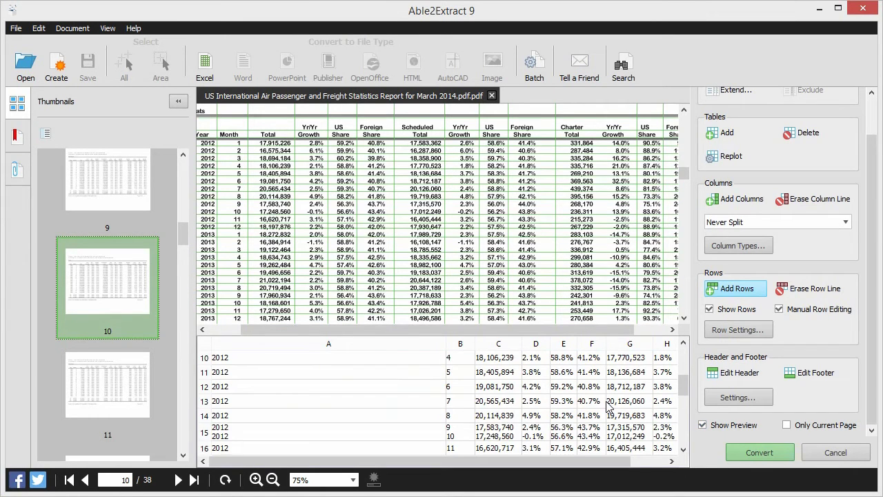
scroll(608, 407, down, 2)
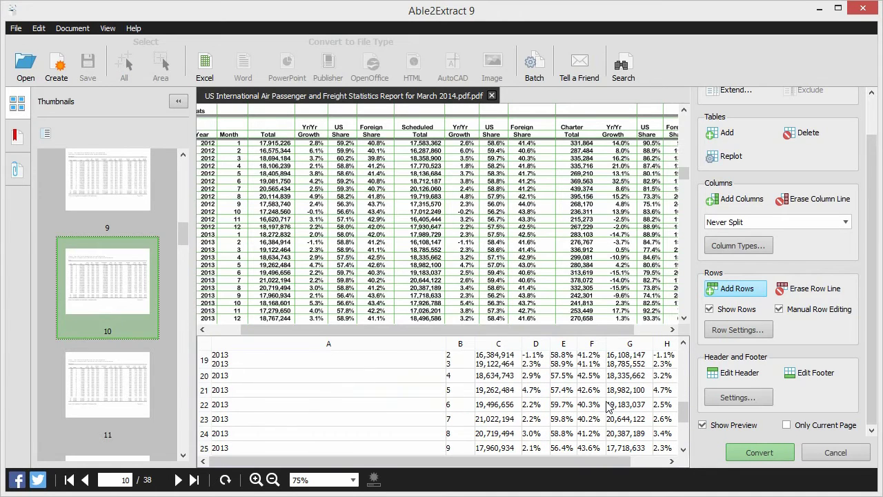
- Check the remaining rows of the table preview and run the custom Excel conversion
scroll(607, 407, down, 3)
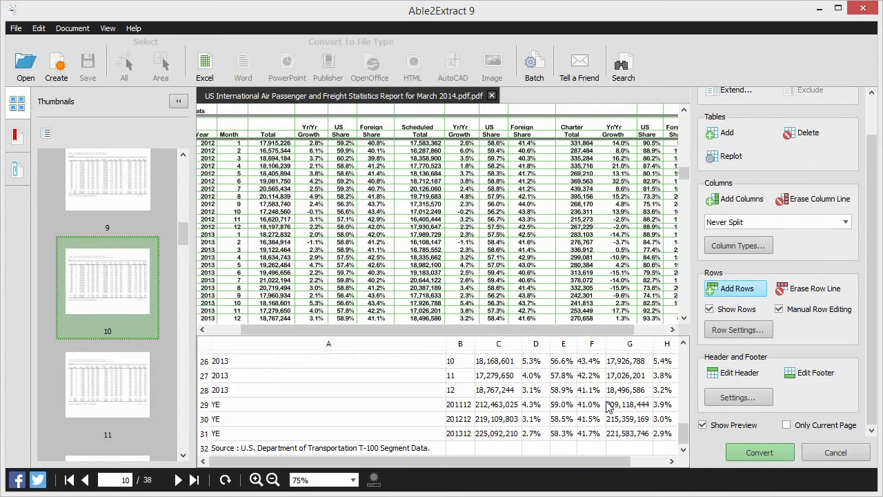
click(759, 453)
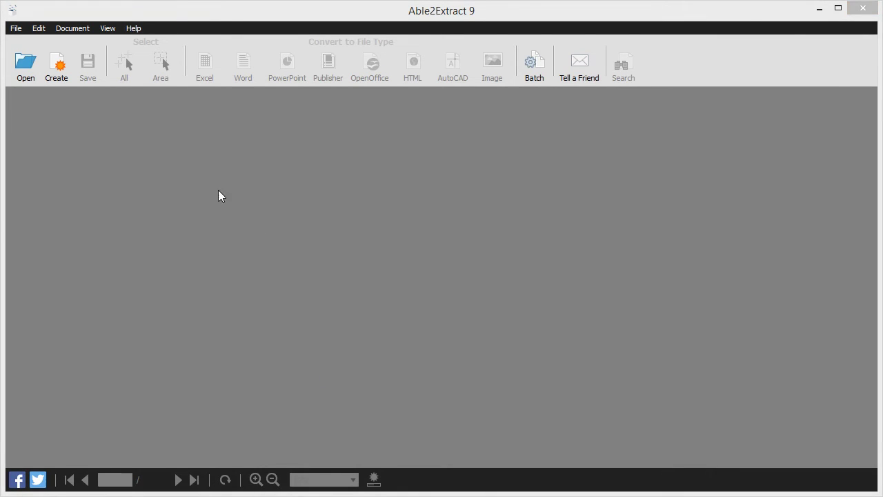
- Open the PDF creation options and review the security settings and the general document properties
click(102, 29)
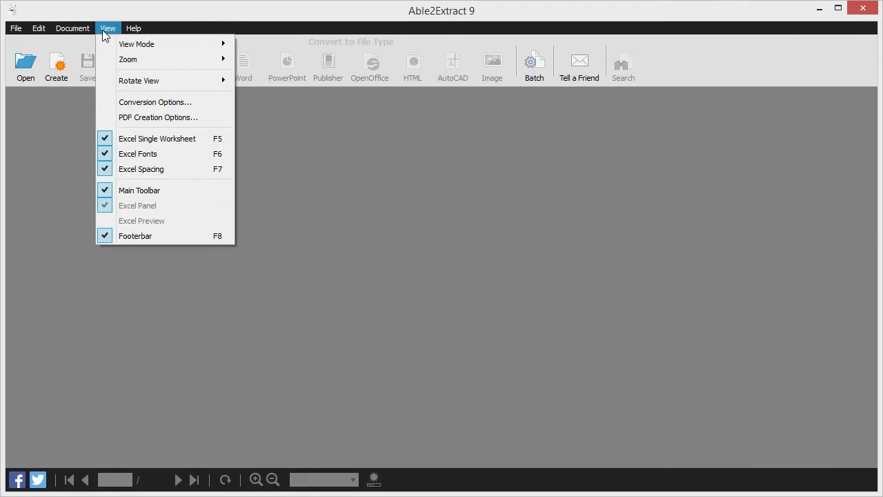
click(158, 118)
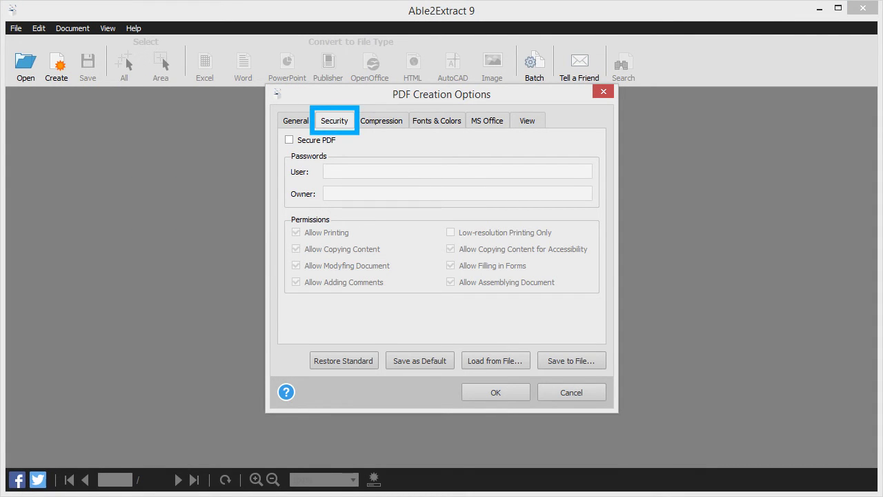
key(ctrl+shift+Tab)
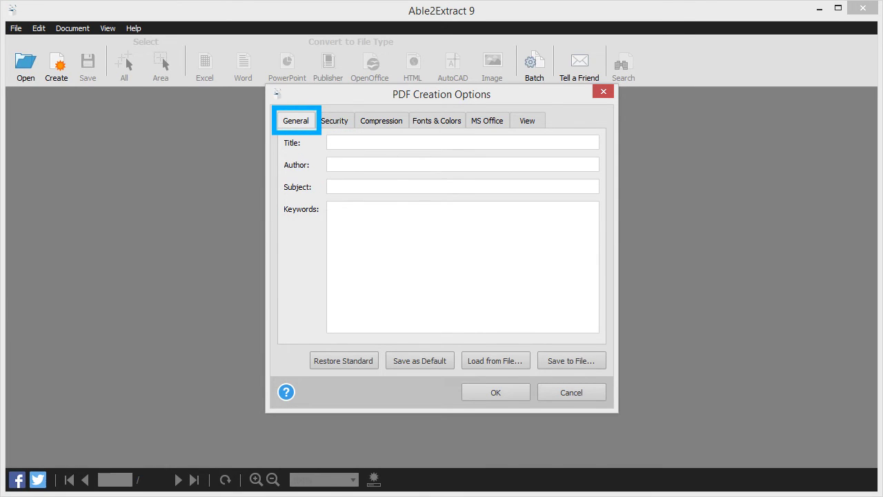
key(ctrl+shift+Tab)
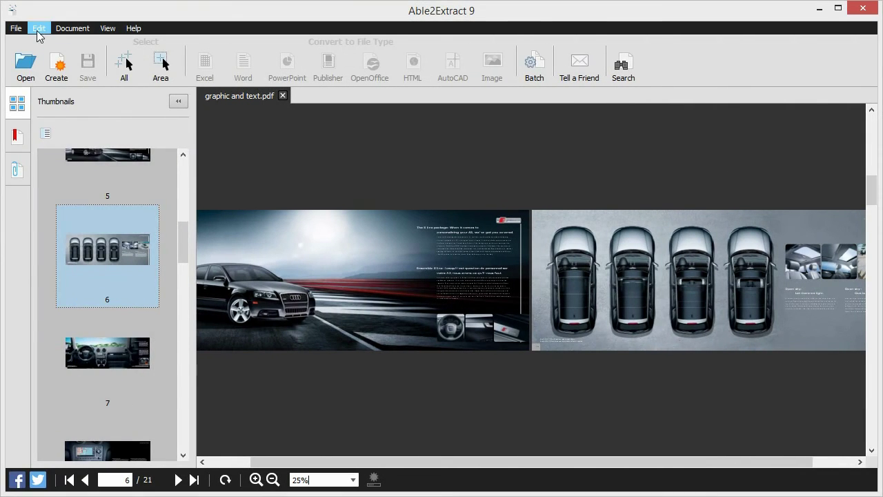
- Rotate page 6 of graphic and text.pdf
click(39, 28)
mouse_move(142, 214)
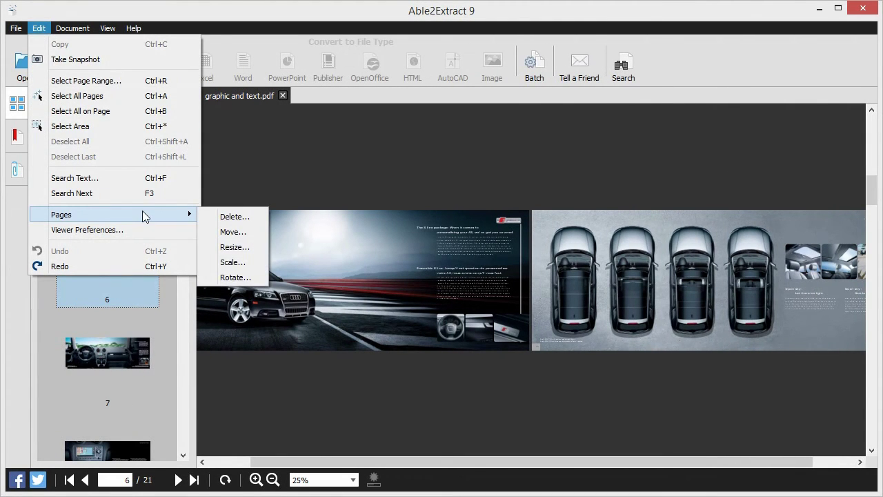
click(233, 277)
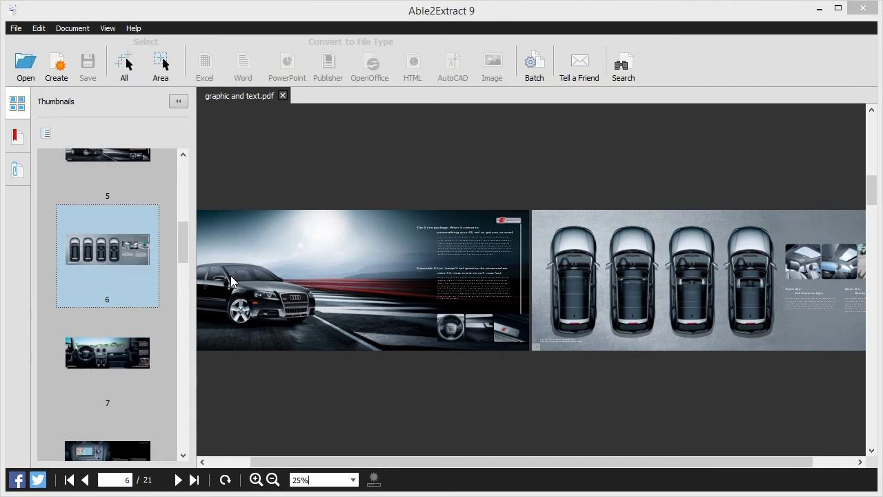
click(411, 291)
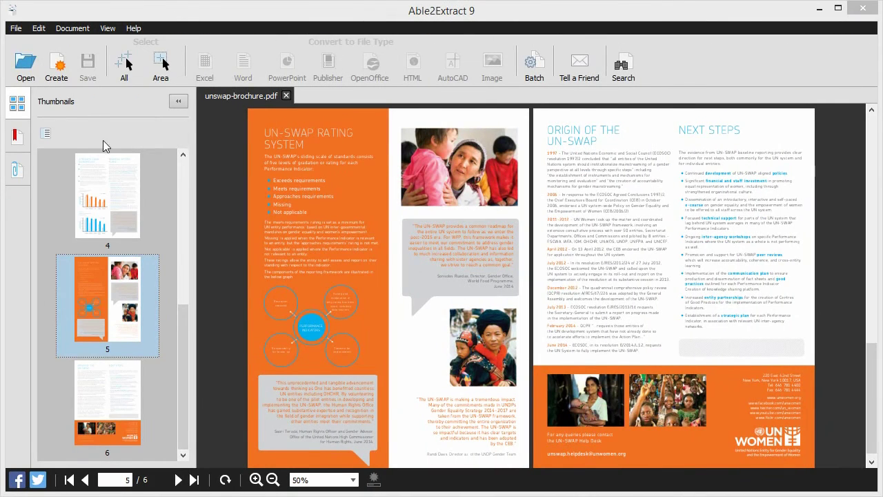
- Move page 5 of unswap-brochure.pdf to the end of the document
click(39, 28)
mouse_move(144, 216)
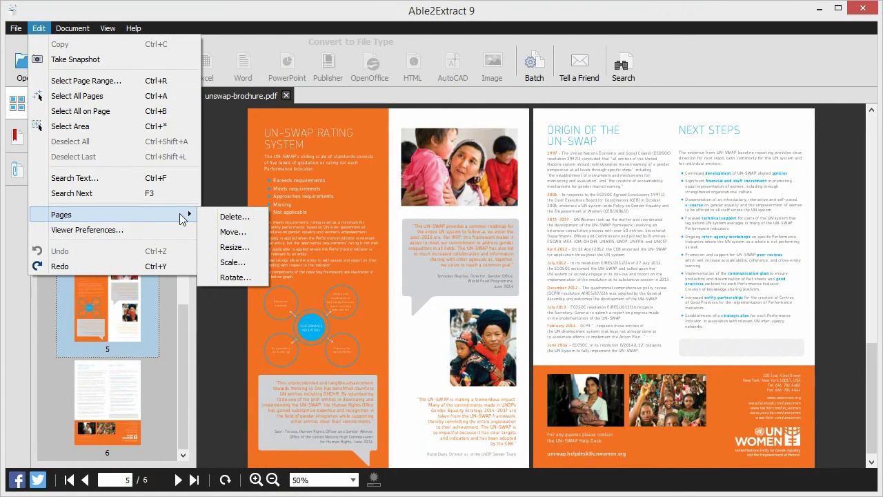
click(220, 232)
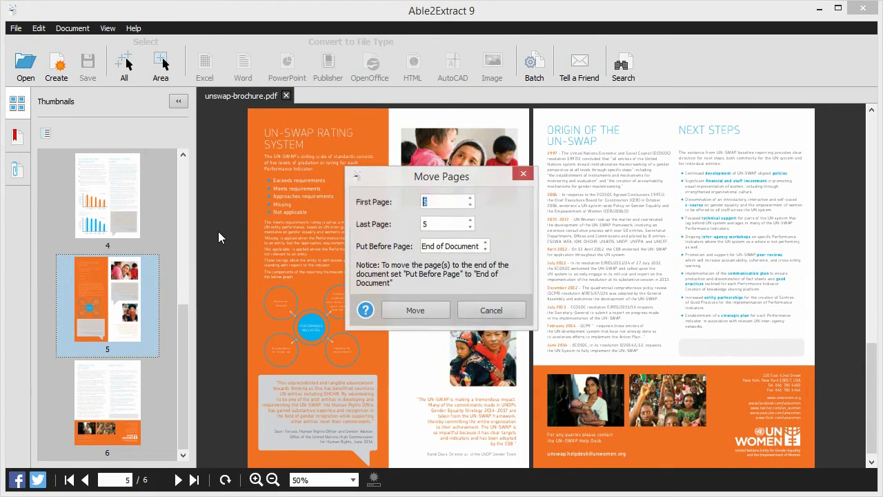
click(414, 310)
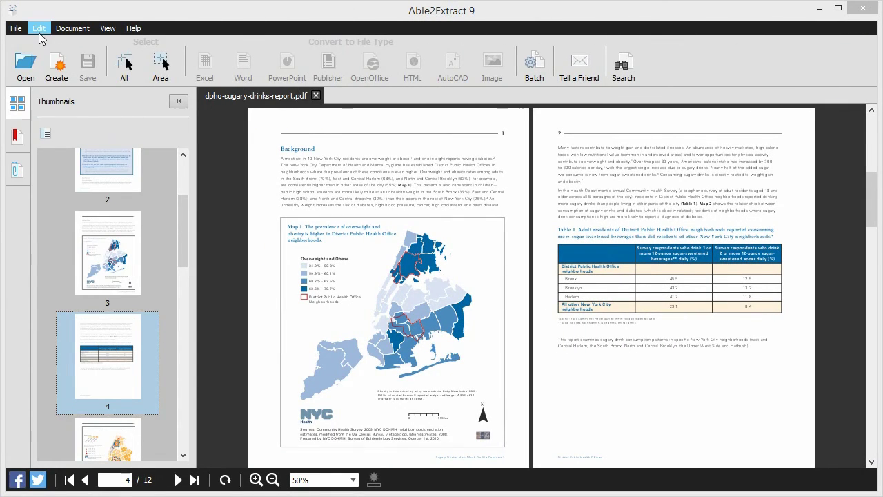
- Delete page 4 from dpho-sugary-drinks-report.pdf
click(39, 32)
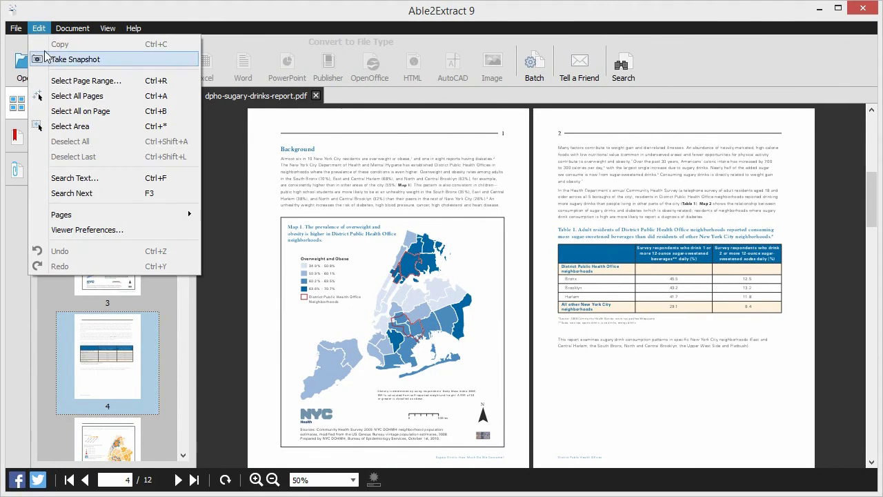
mouse_move(143, 214)
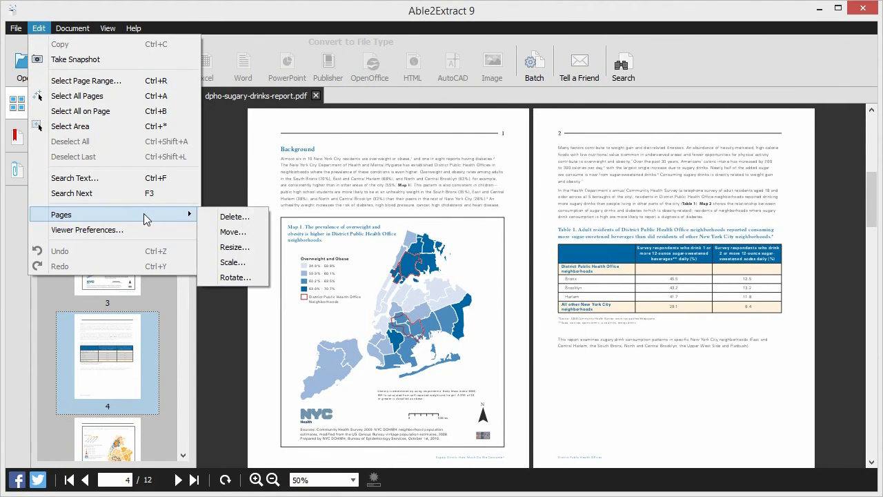
click(221, 218)
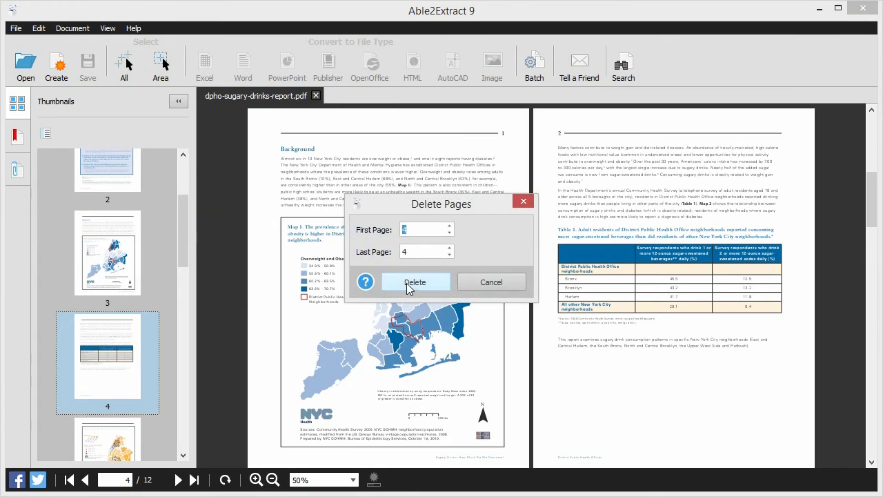
click(407, 284)
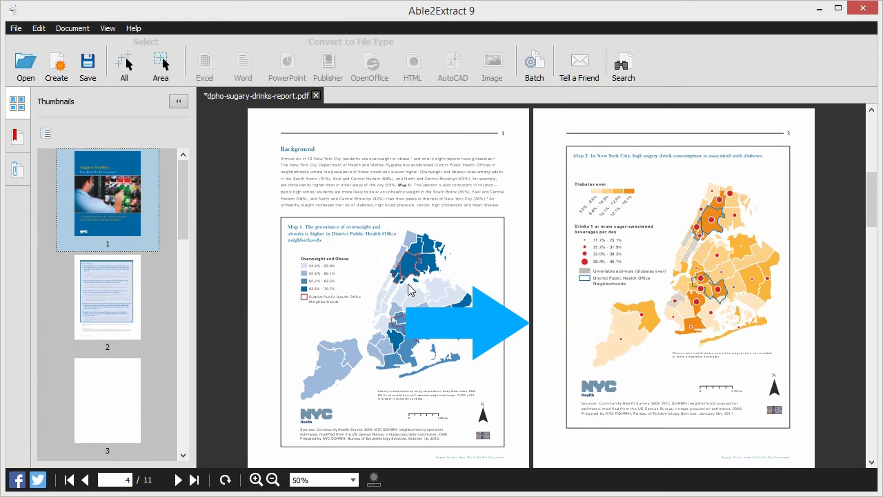